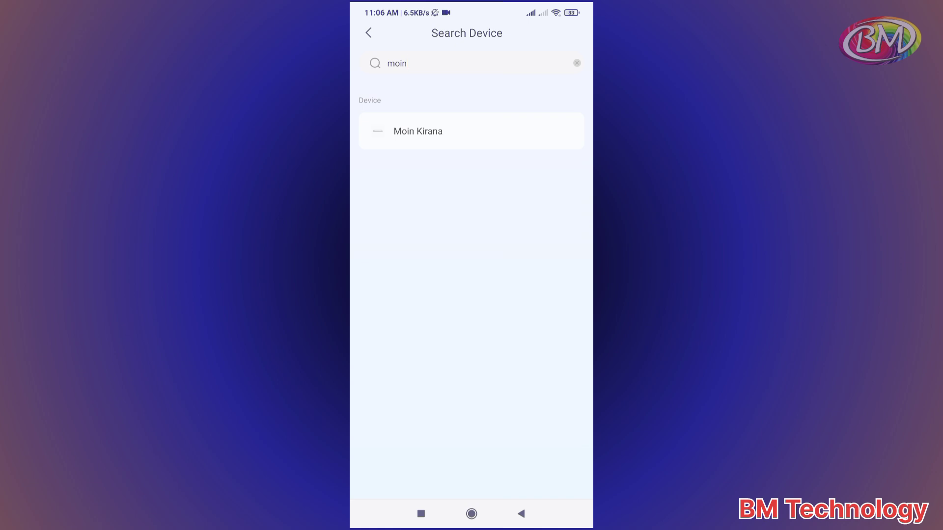
Open the Moin Kirana recorder to show its four-camera live view
left_click(417, 131)
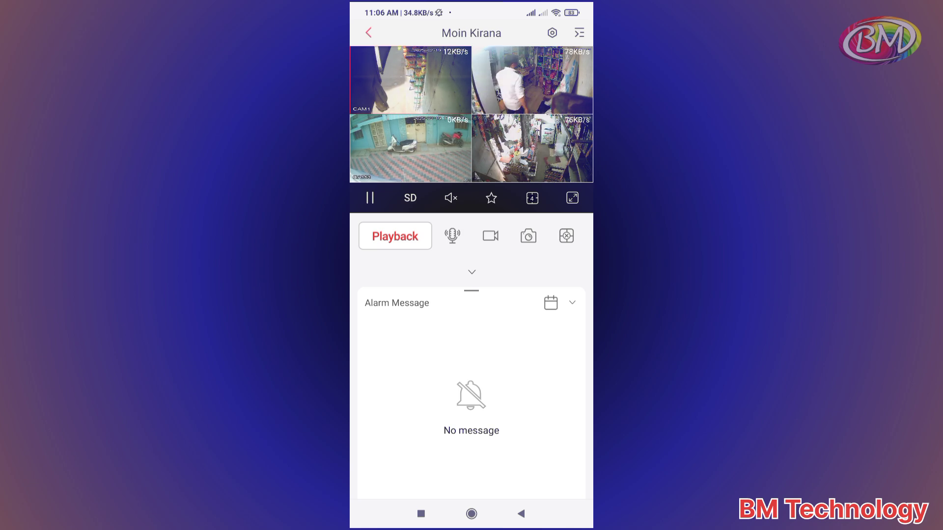
Enlarge the CAM3 street camera tile to fill the live view
double_click(410, 148)
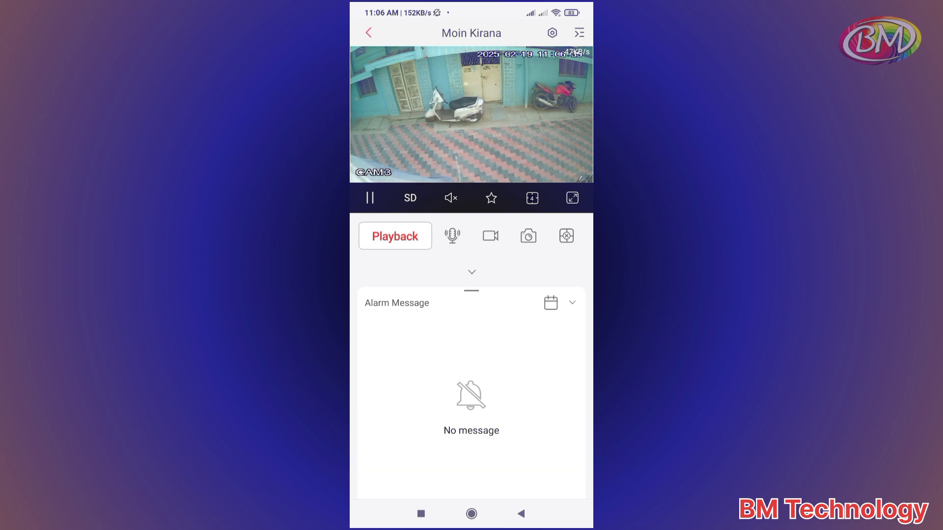
left_click(395, 237)
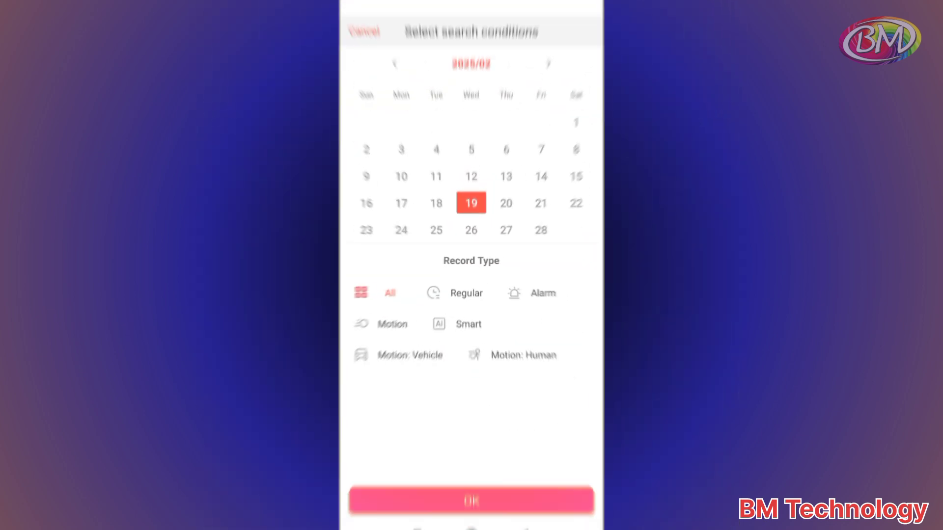
left_click(457, 290)
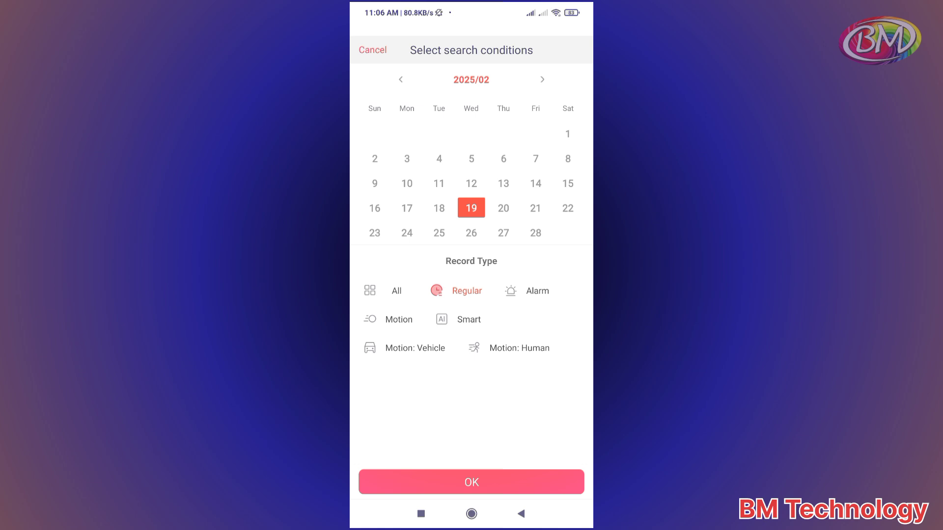
left_click(391, 319)
left_click(383, 291)
left_click(472, 482)
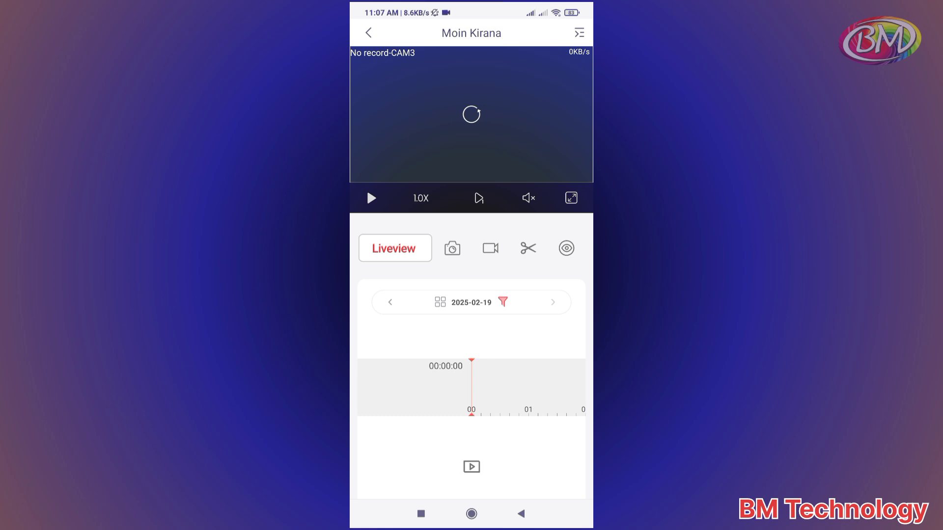
left_click(394, 249)
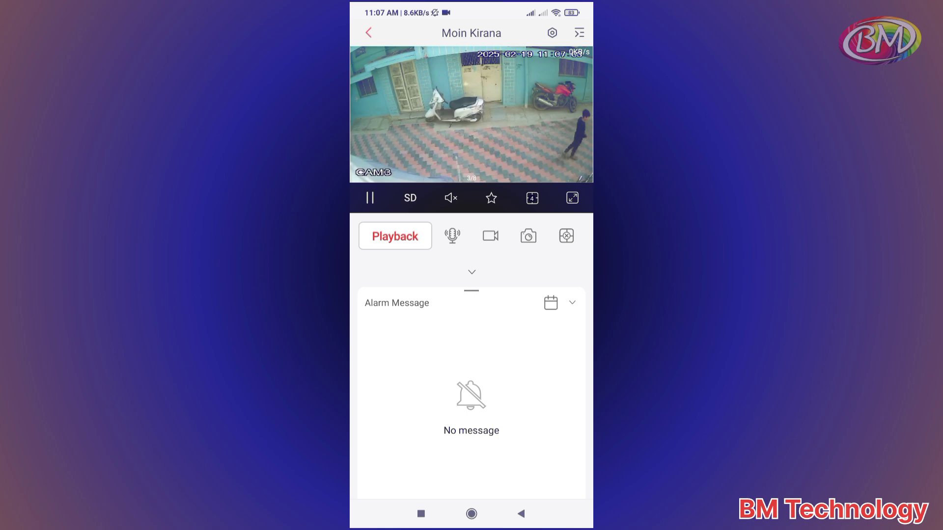
Go from CAM3's device settings to the recorder's Remote Configuration menu
left_click(552, 33)
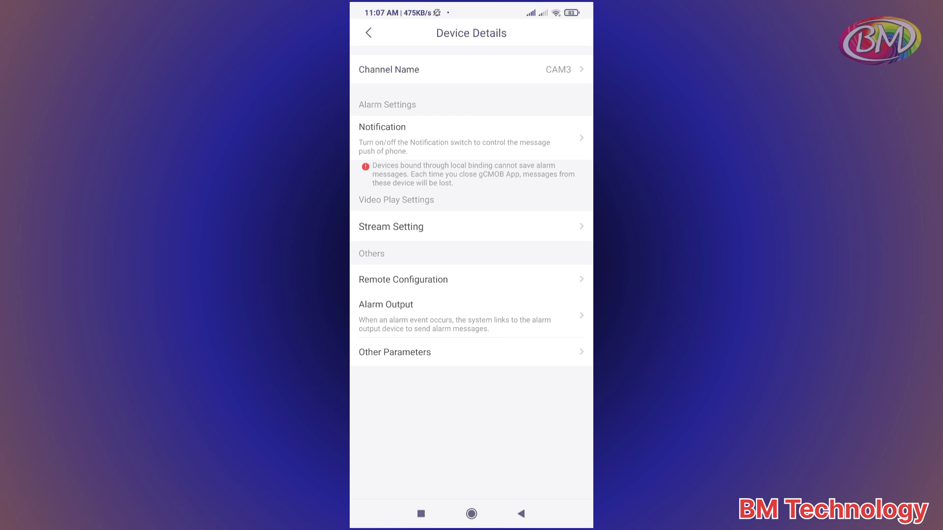
left_click(403, 279)
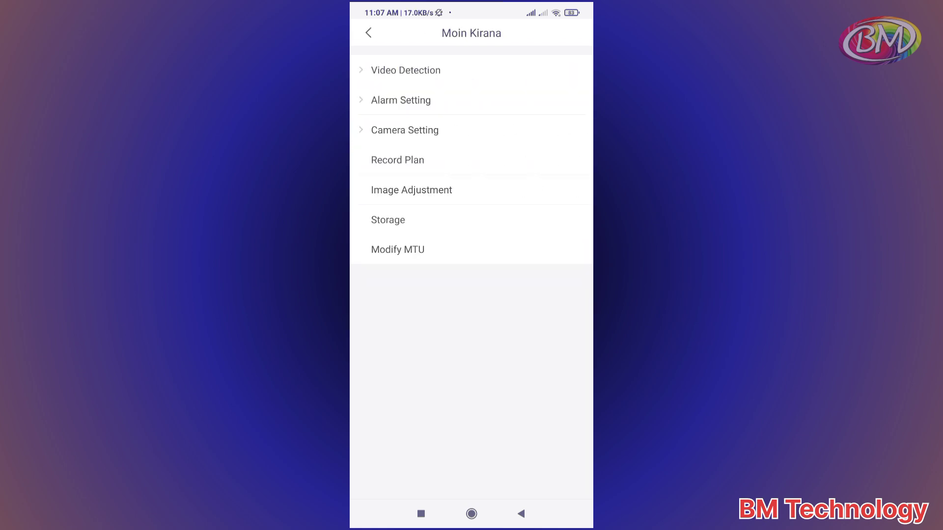
left_click(389, 220)
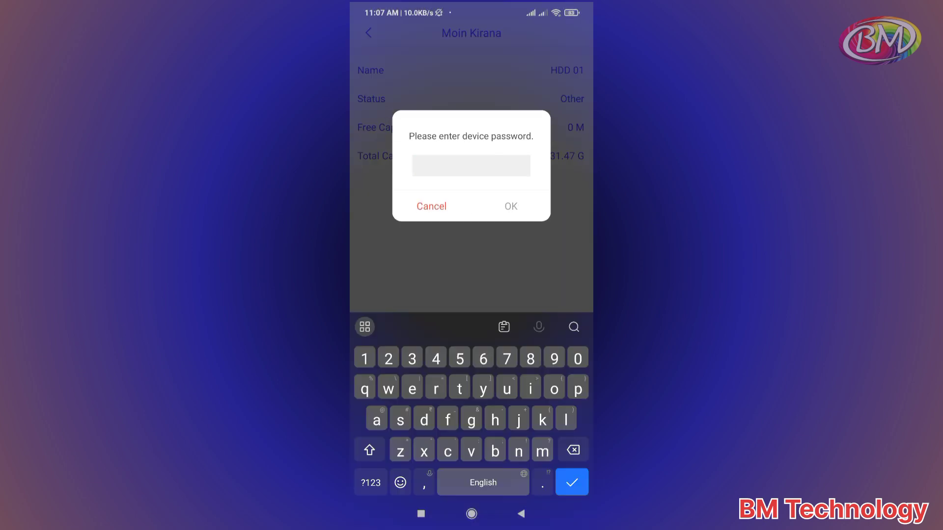
type("adm")
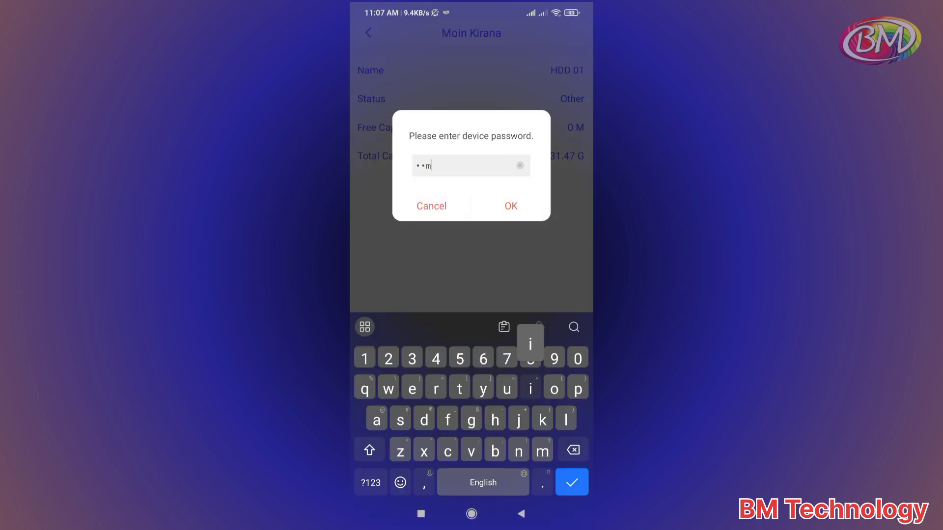
type("in1")
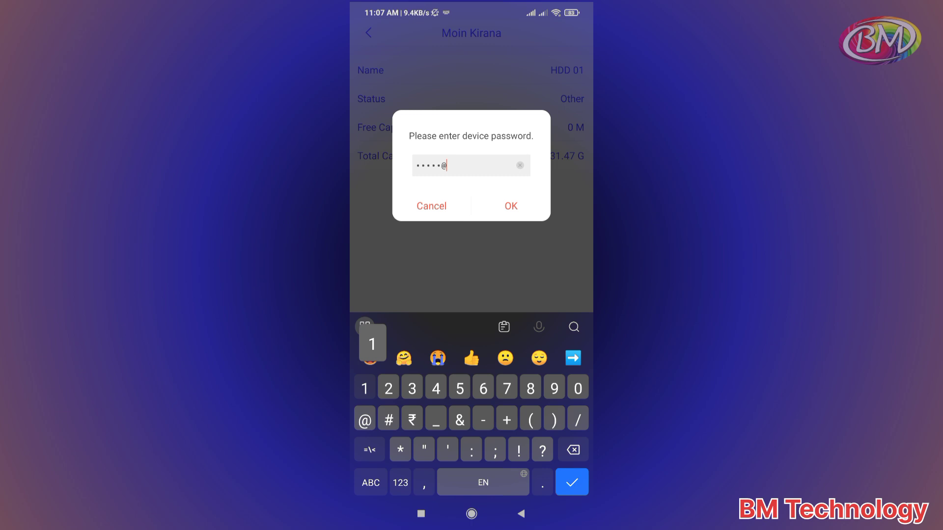
type("23")
Submit the device password to format HDD 01
key("Return")
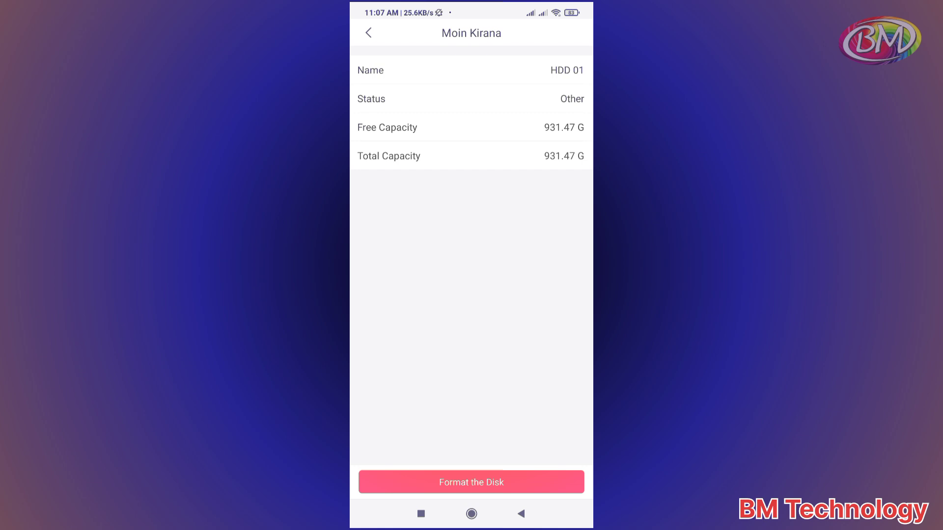
Leave the formatted HDD 01 storage page for the configuration list
key("Escape")
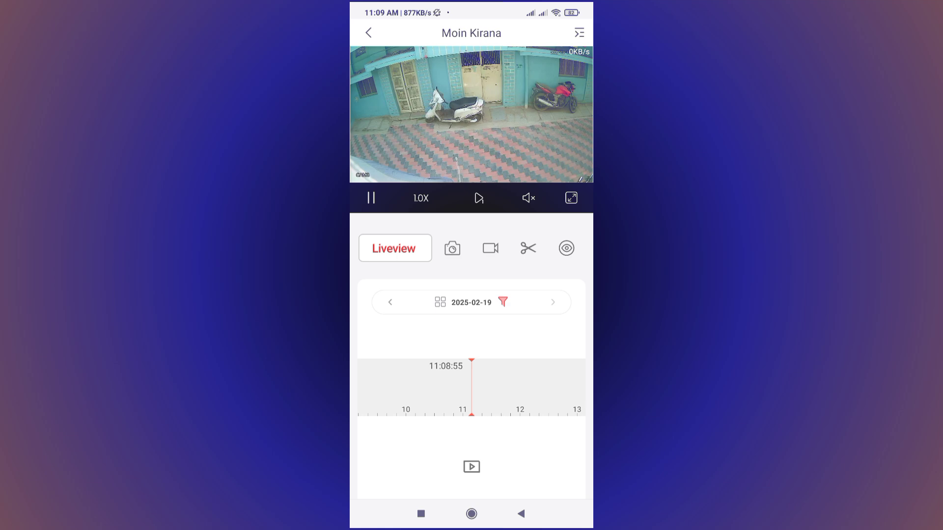
Play the 17-second 00:00:17 clip, then return to the 2025-02-19 playback timeline
left_click(528, 248)
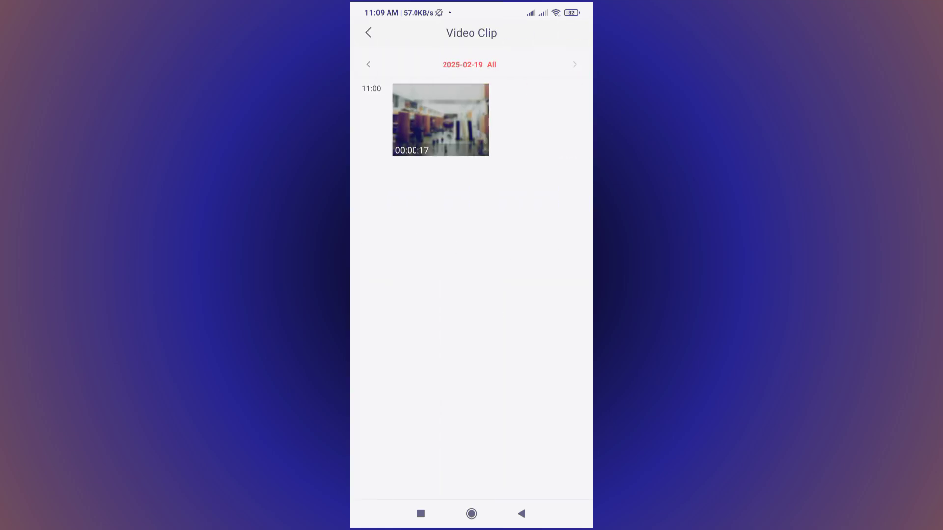
left_click(440, 119)
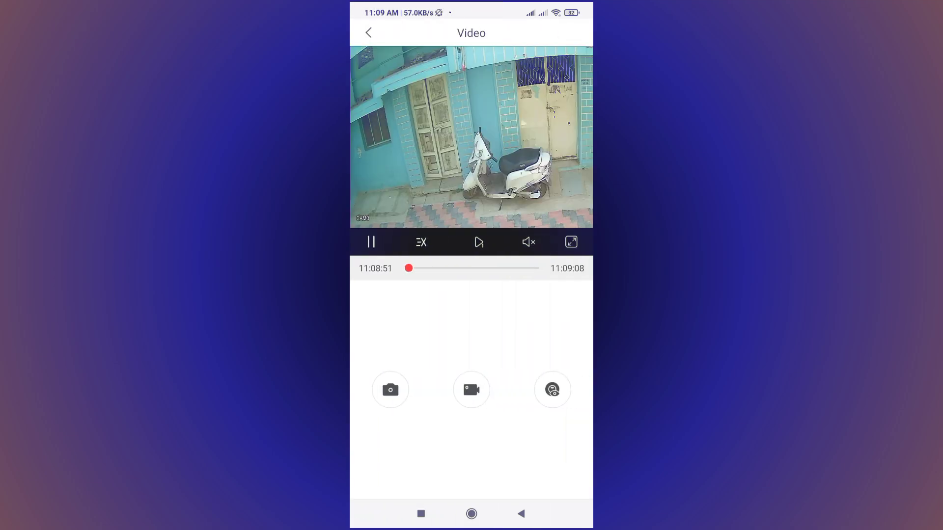
key("Escape")
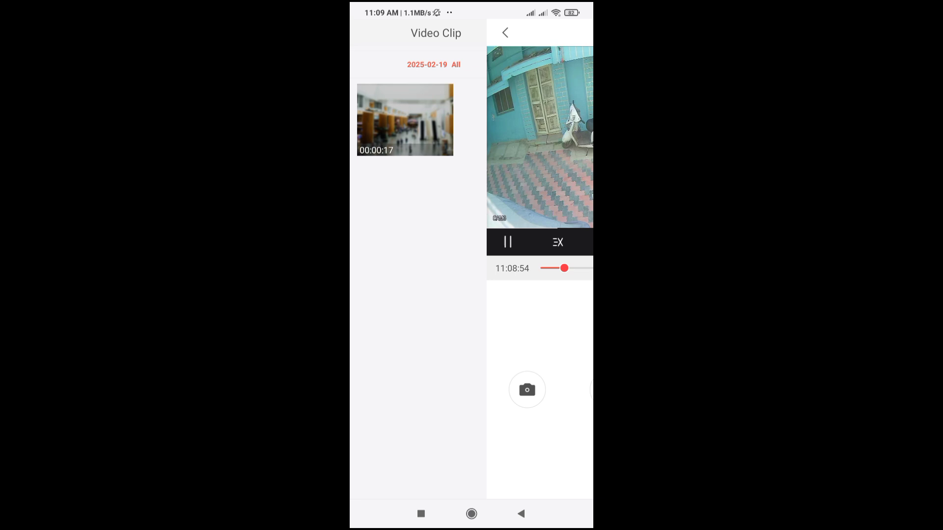
key("Escape")
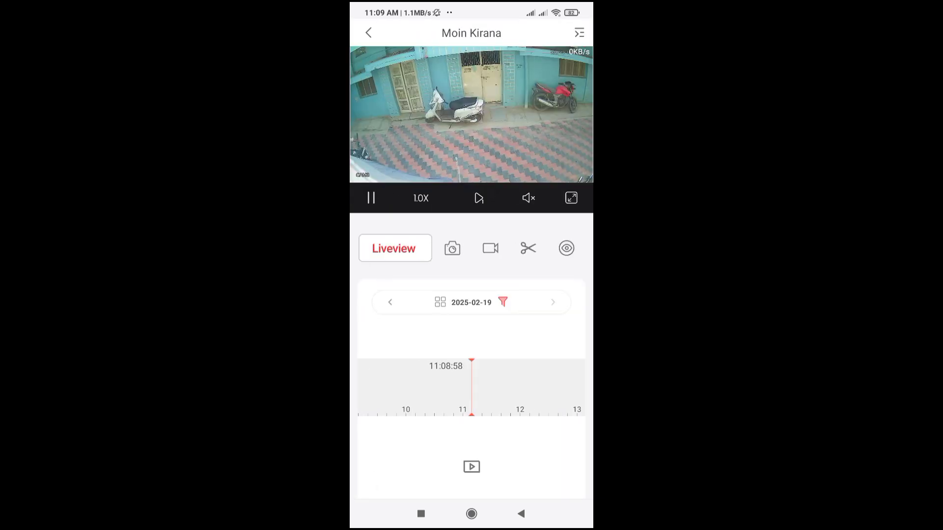